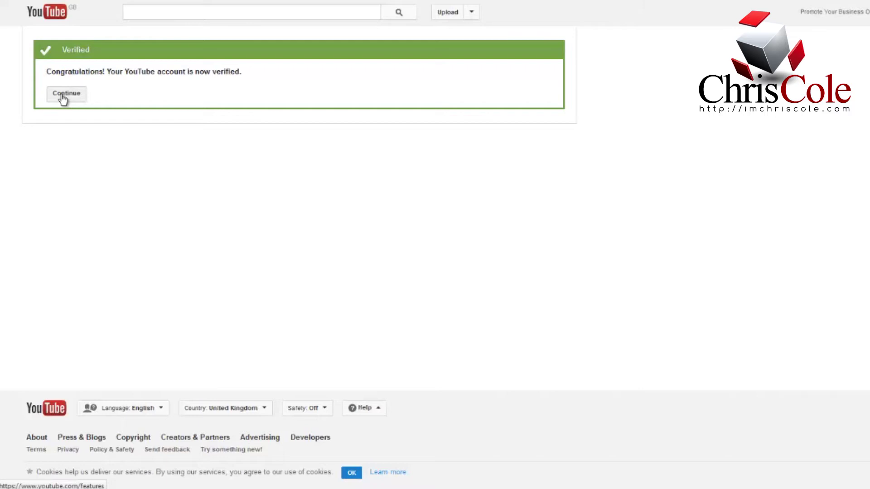
Continue to the channel Features page and review the verified status and available features.
left_click(64, 95)
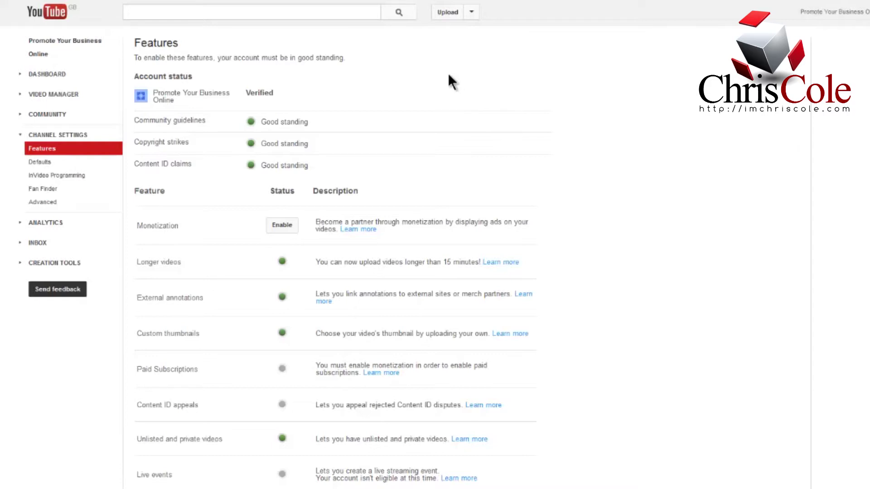
left_click_drag(133, 76, 289, 100)
scroll(415, 94, "down", 3)
left_click(604, 135)
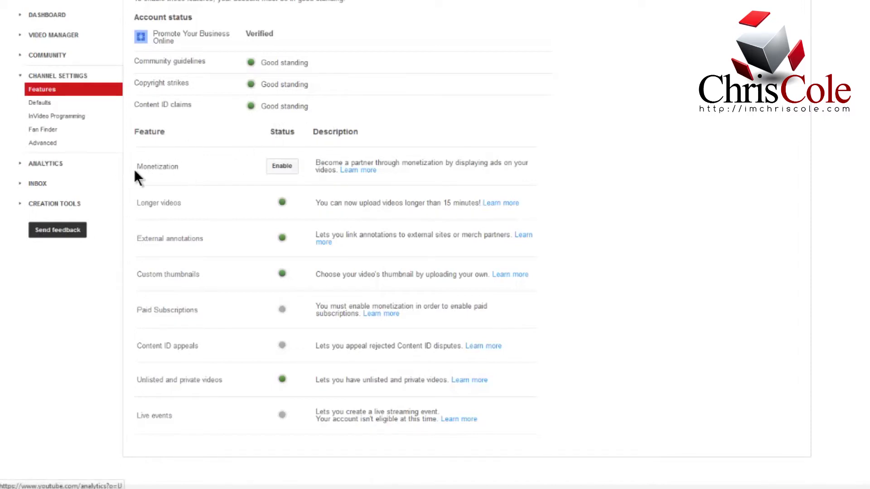
Enable monetization and tick all three agreement terms, including not clicking own ads and only monetizing owned content.
left_click(280, 168)
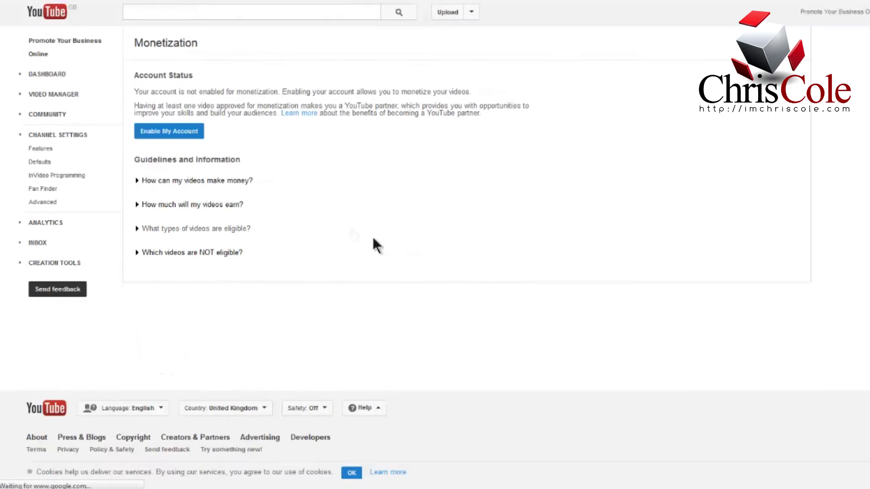
left_click(166, 132)
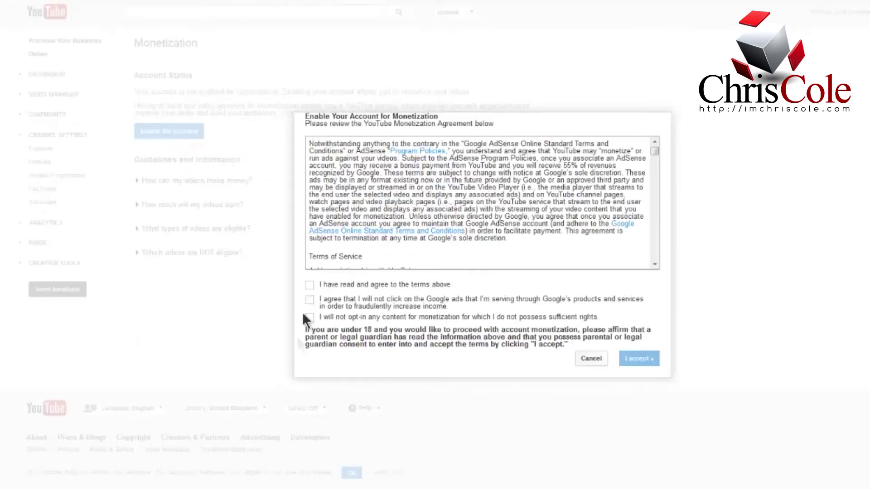
left_click(310, 285)
left_click(310, 301)
left_click(310, 318)
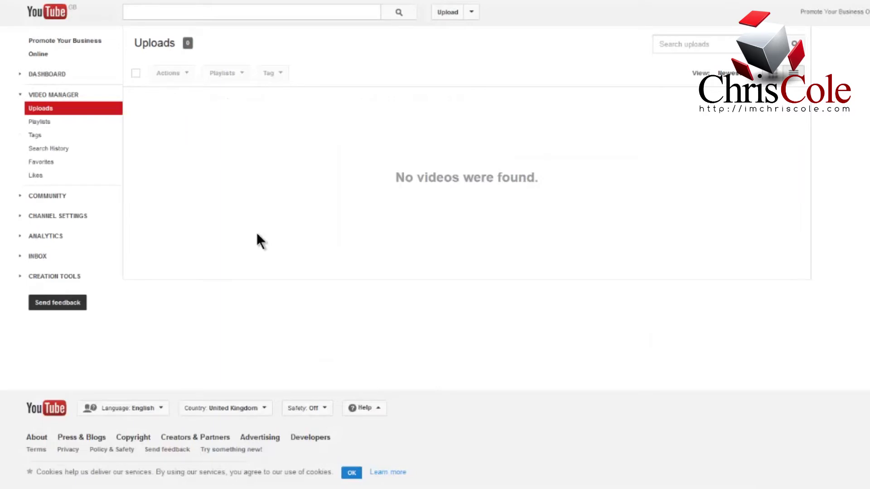
Go back to the Features page and highlight the External annotations status.
left_click(69, 217)
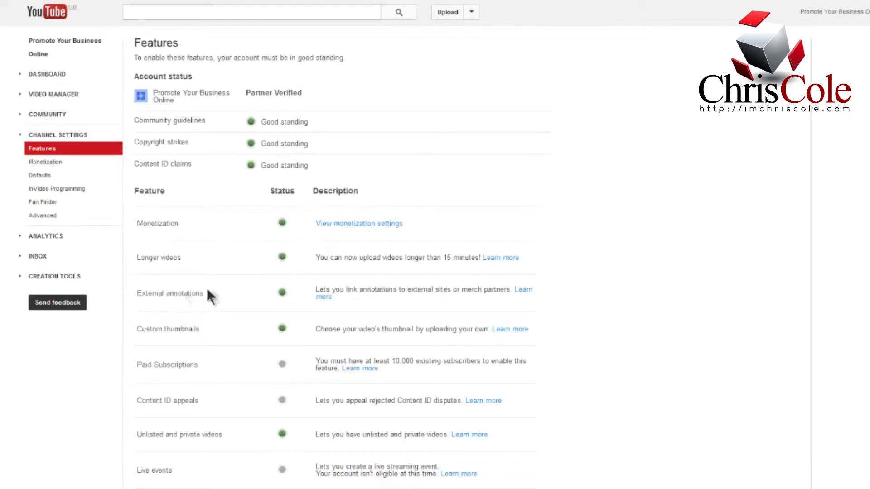
left_click_drag(132, 294, 208, 294)
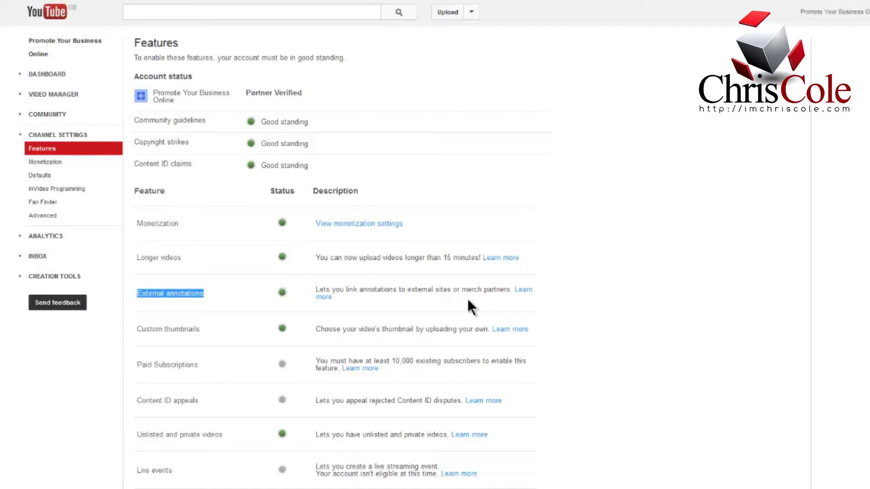
left_click(421, 184)
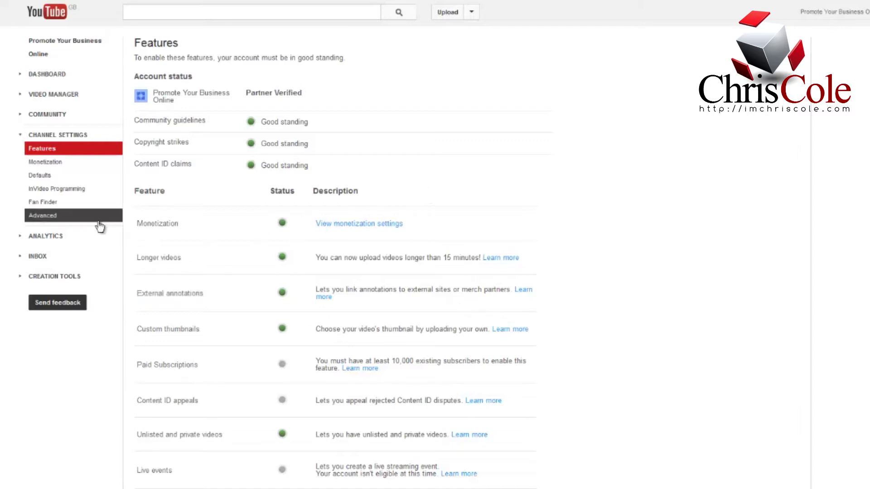
Open the channel's Advanced settings from the Channel Settings sidebar.
left_click(46, 216)
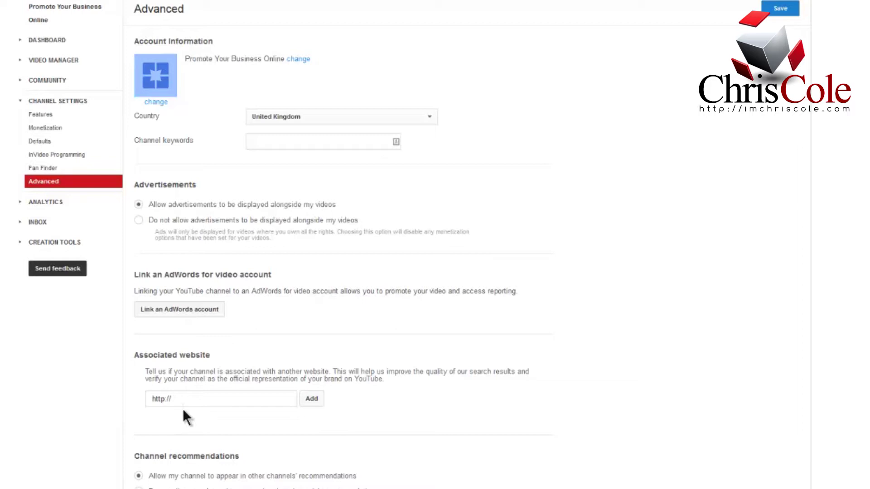
left_click_drag(187, 399, 140, 404)
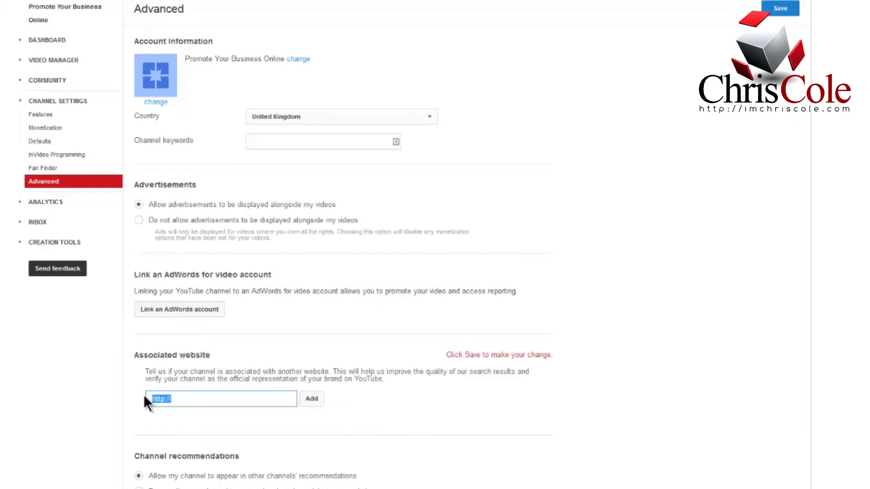
type("http://www.improgression.com/")
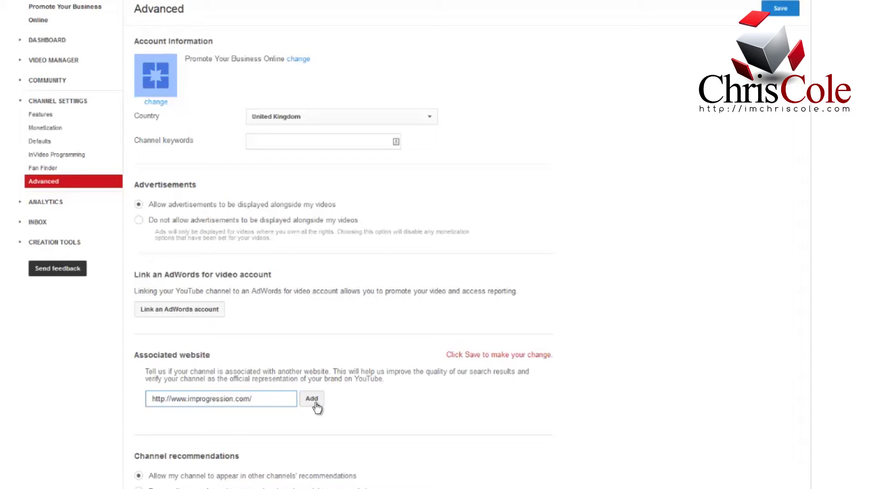
left_click(312, 400)
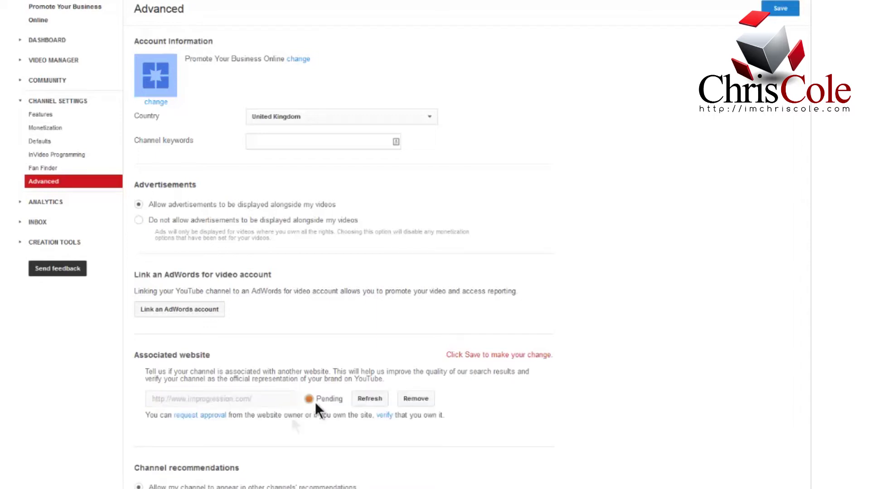
scroll(267, 426, "down", 1)
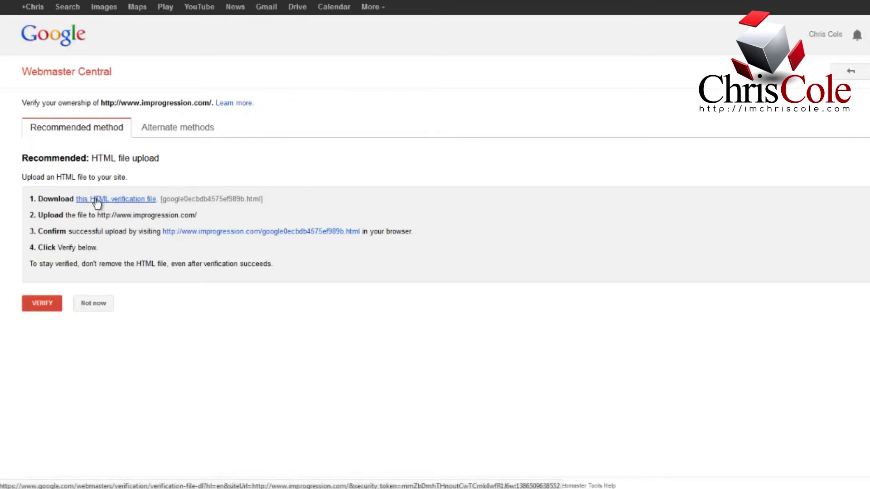
left_click_drag(97, 215, 208, 213)
key("ctrl+c")
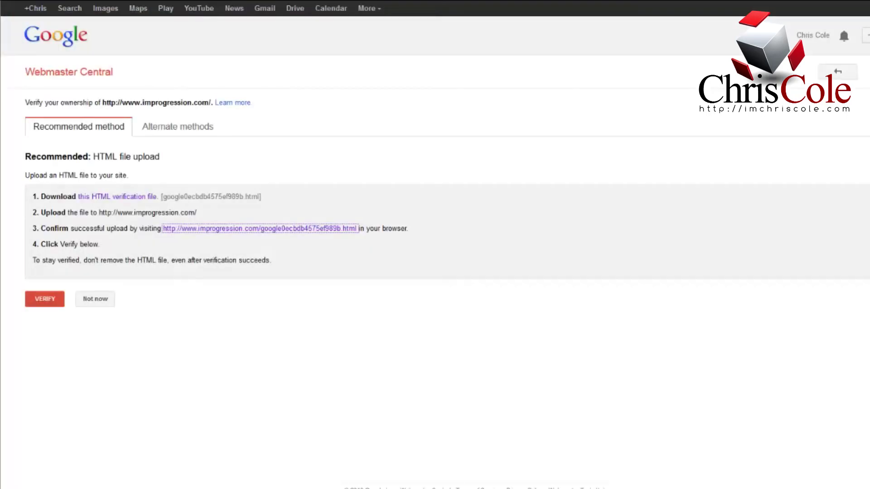
left_click(43, 300)
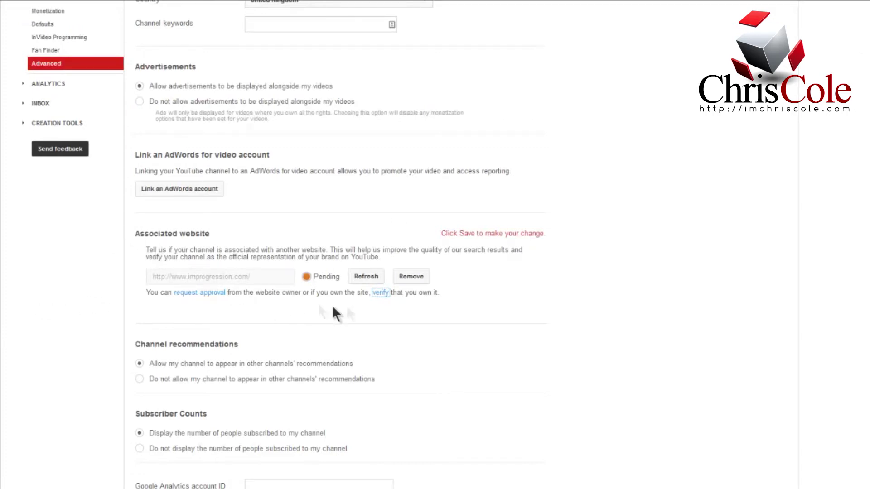
Refresh the associated website status to Success and save the channel settings.
left_click(365, 278)
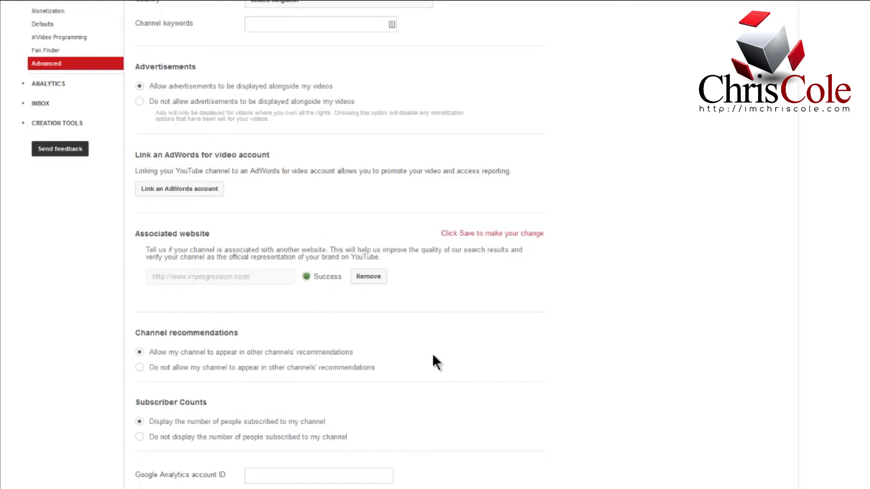
scroll(434, 363, "down", 4)
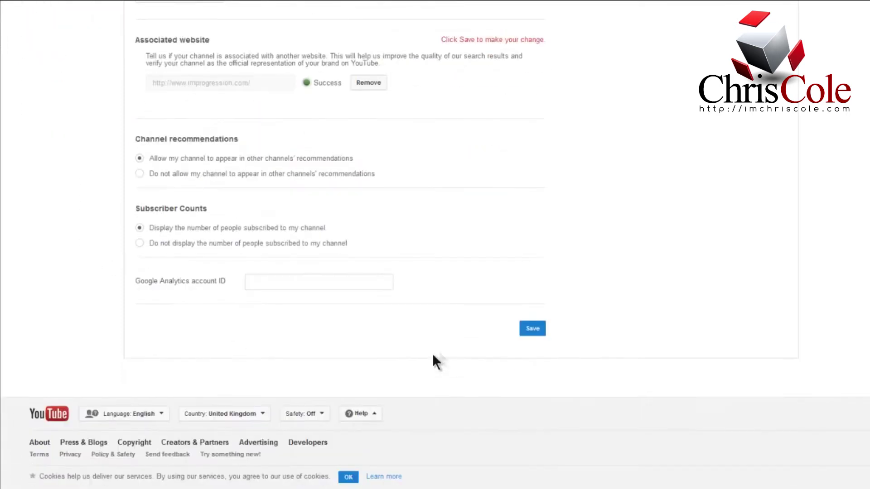
left_click(533, 330)
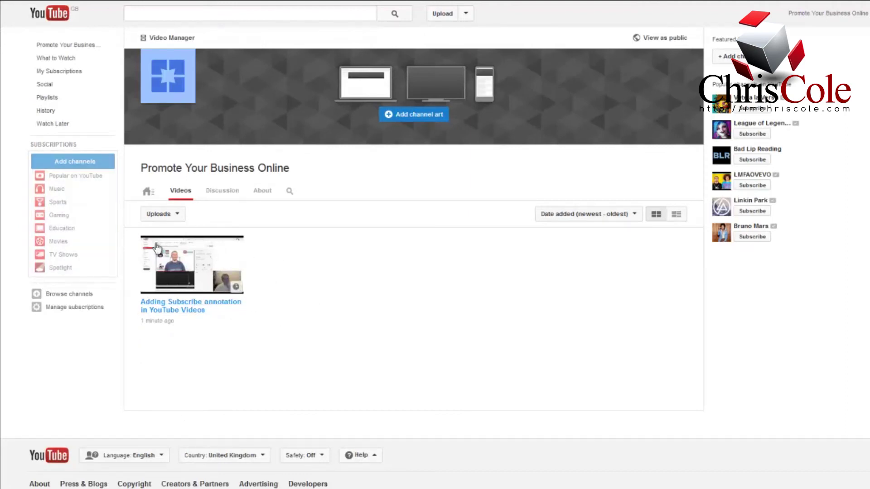
Edit 'Adding Subscribe annotation in YouTube Videos' from the channel's uploaded videos list.
left_click(818, 14)
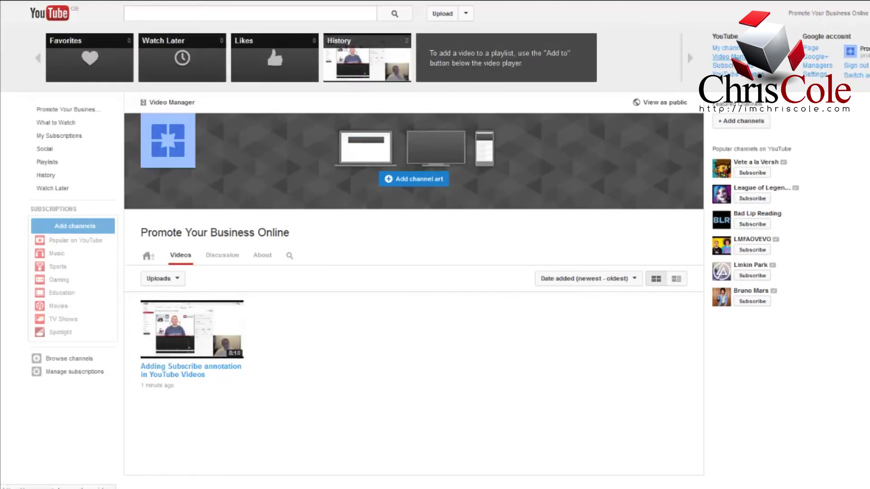
left_click(727, 57)
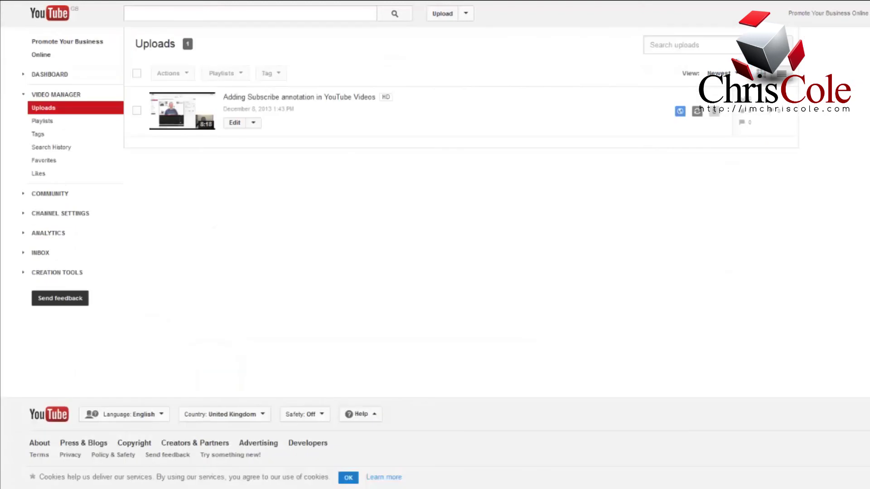
left_click(234, 126)
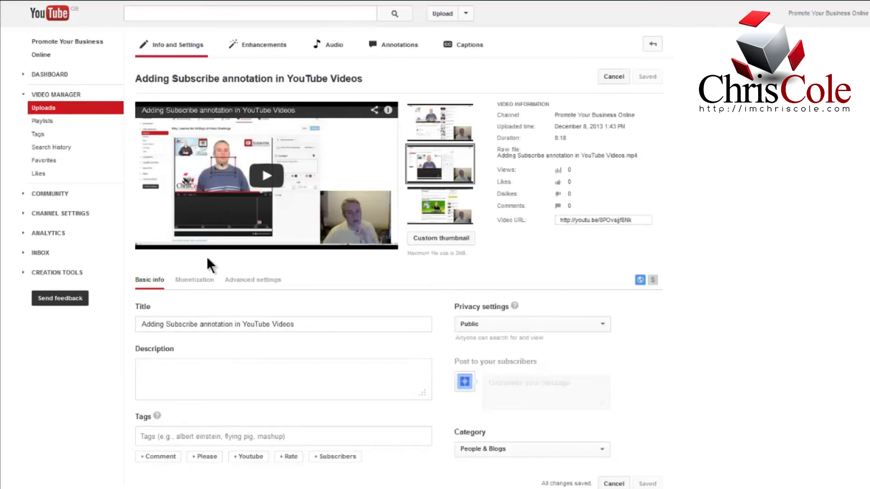
In the video's Annotations editor, pause playback and accept the external annotation links terms.
left_click(389, 43)
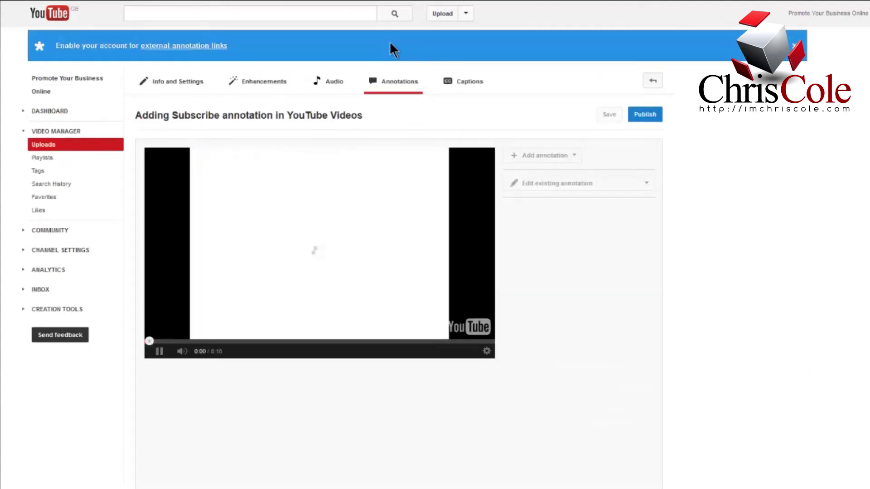
left_click(281, 224)
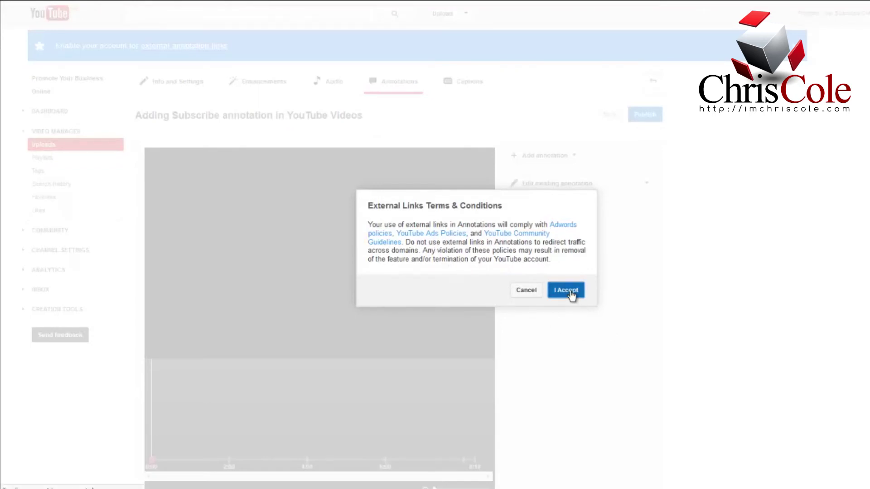
left_click(567, 290)
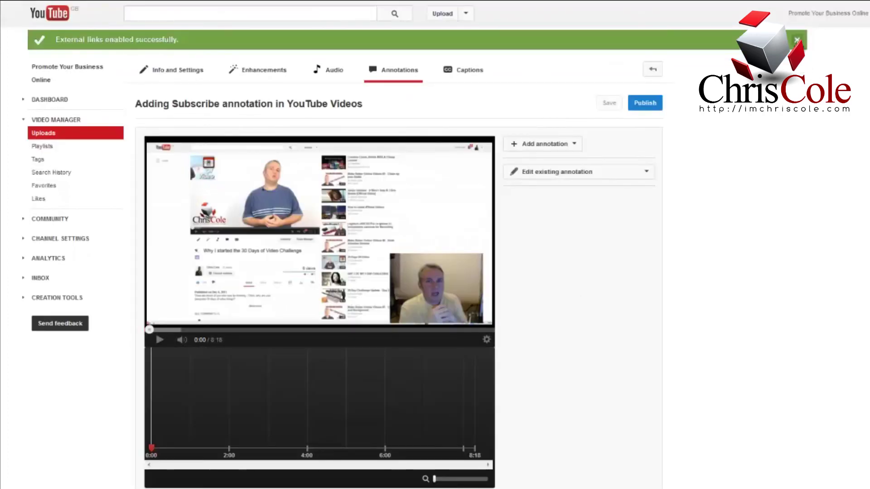
Add a speech-bubble annotation reading 'Why not visit my website - Click here!'.
left_click(796, 40)
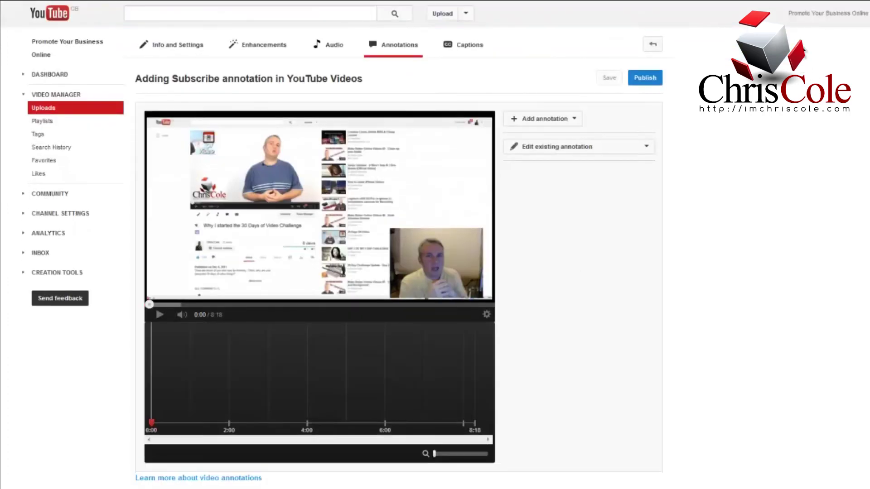
left_click(551, 122)
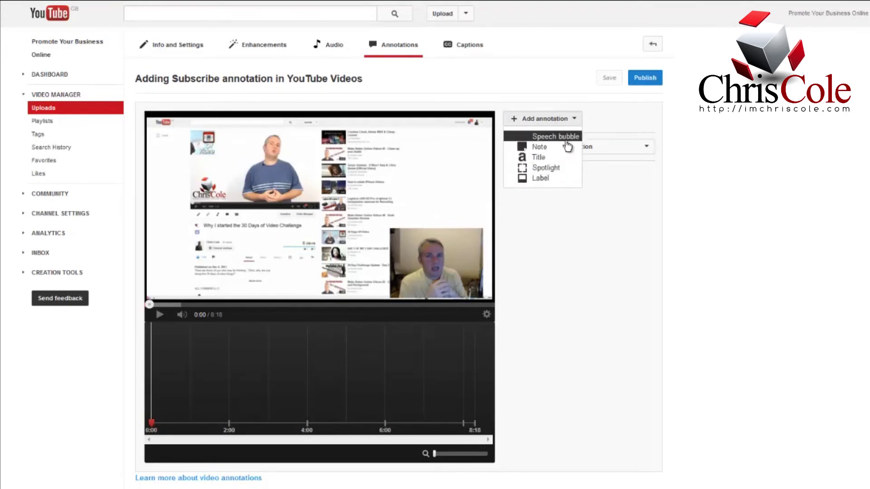
left_click(564, 138)
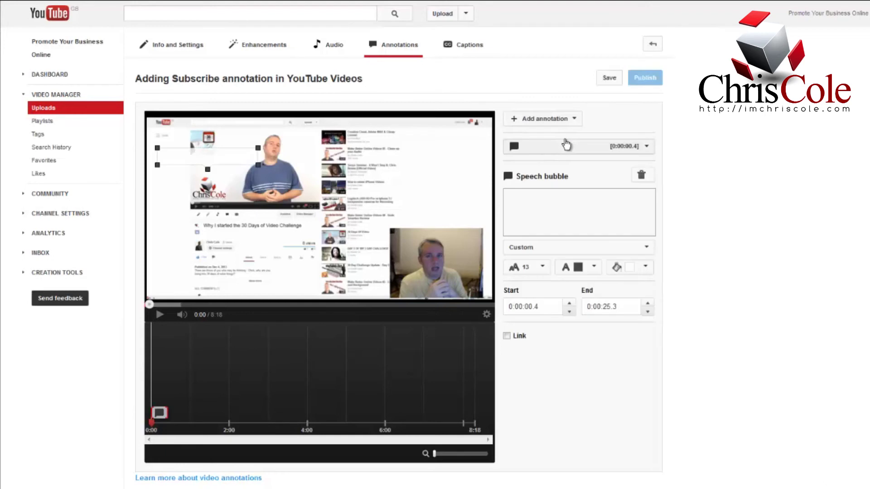
left_click(575, 196)
type("Why not visit my website - Click here!")
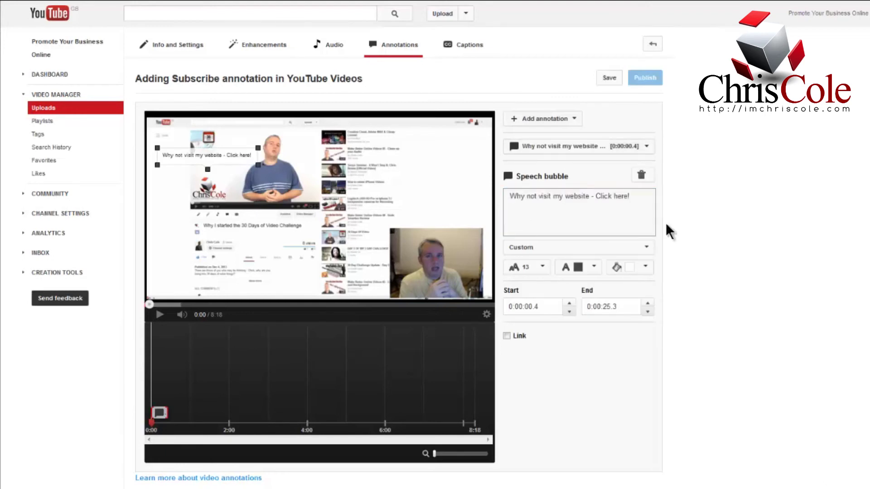
Set the speech bubble's text size to 28.
triple_click(636, 199)
left_click(531, 199)
left_click_drag(635, 199, 497, 196)
left_click(539, 268)
left_click(524, 330)
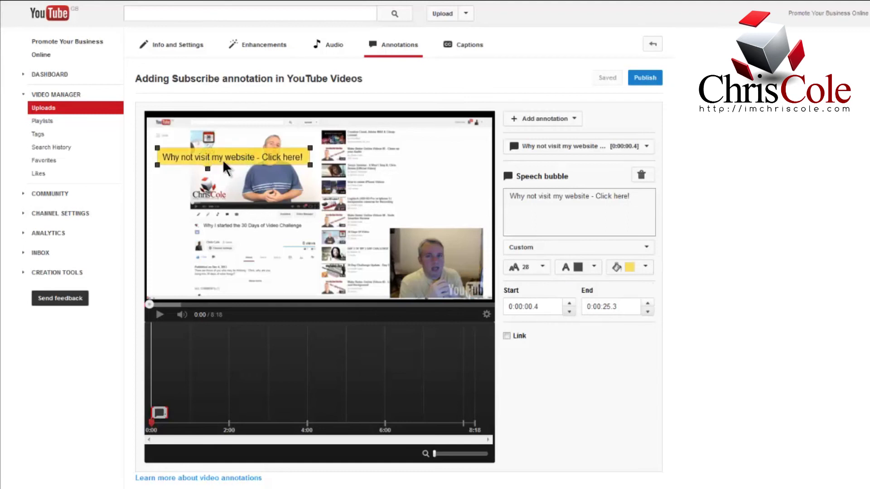
Move the bubble to the player's top right and extend its timing to 0:08:17.7.
mouse_move(213, 159)
left_mouse_down()
mouse_move(376, 167)
mouse_move(377, 146)
mouse_move(391, 132)
left_mouse_up()
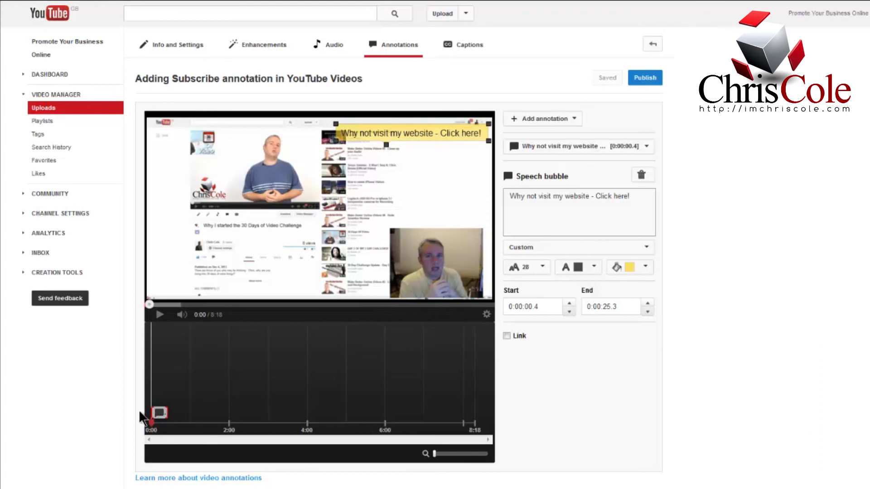
left_click(159, 412)
mouse_move(159, 413)
left_mouse_down()
mouse_move(543, 429)
mouse_move(595, 381)
left_mouse_up()
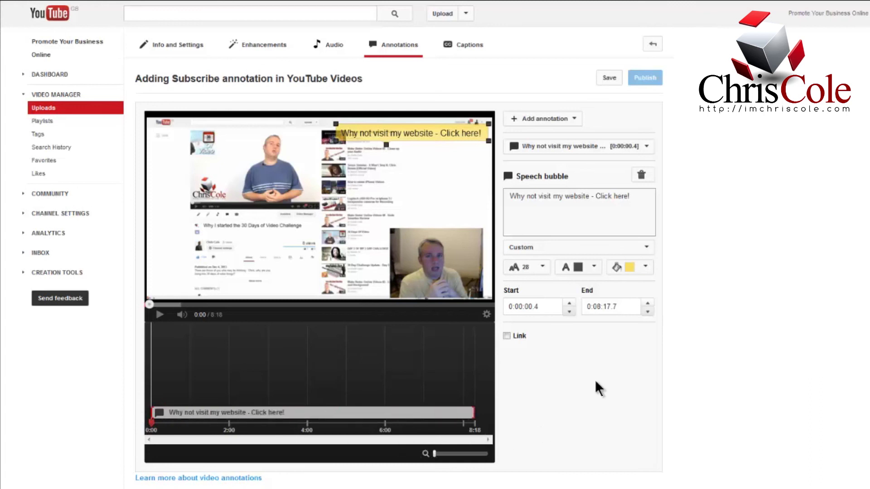
left_click(507, 336)
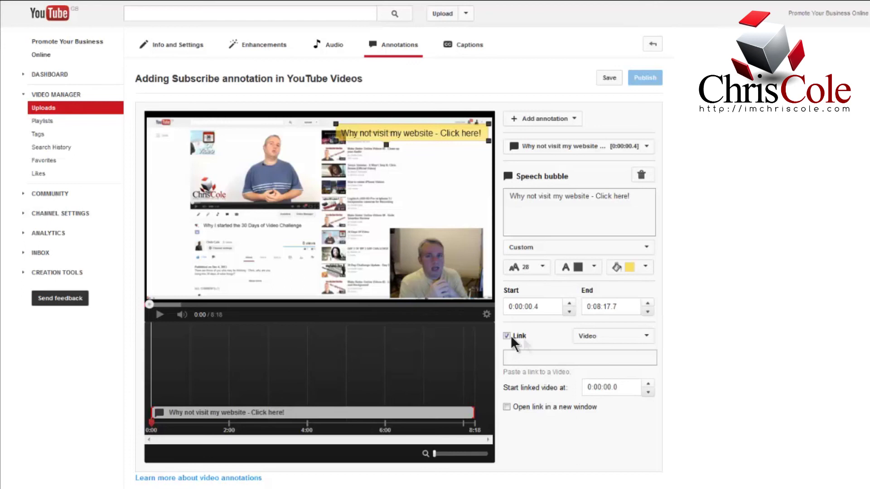
left_click(647, 345)
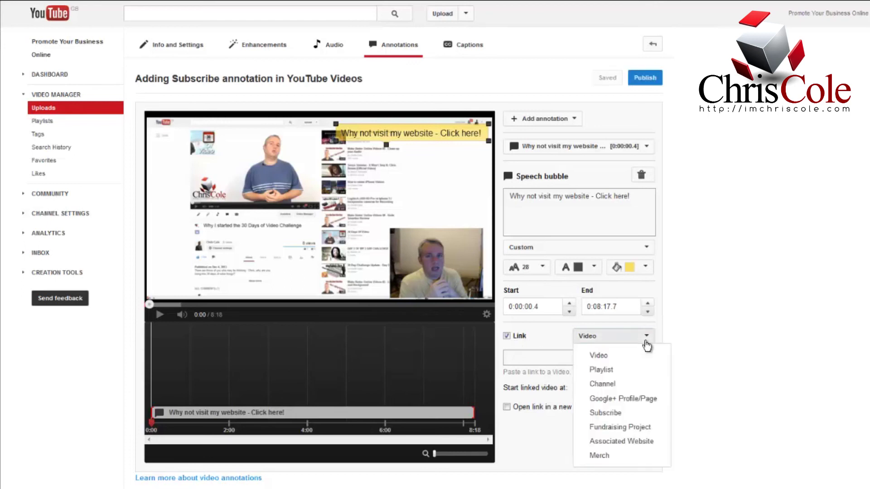
left_click(624, 444)
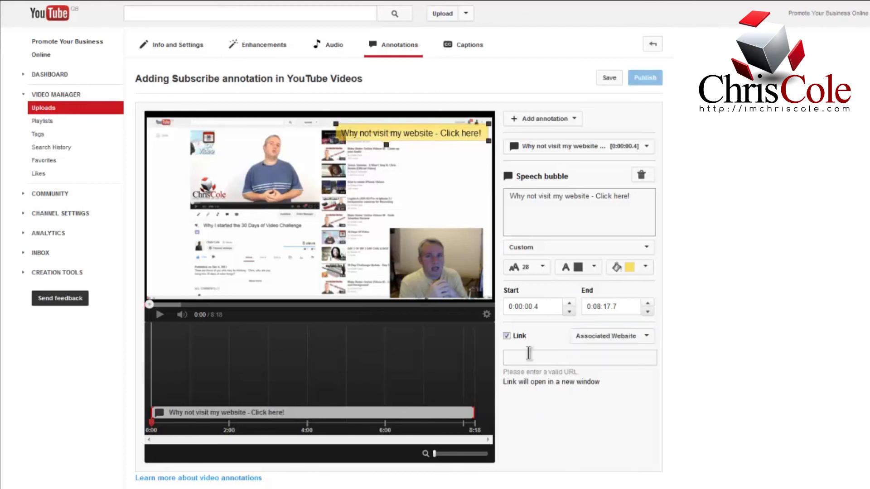
left_click(593, 360)
key("ctrl+v")
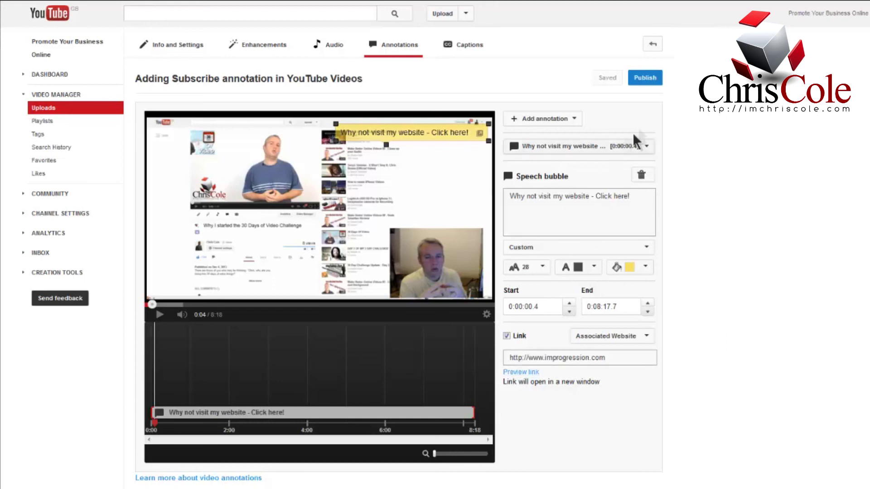
left_click(645, 80)
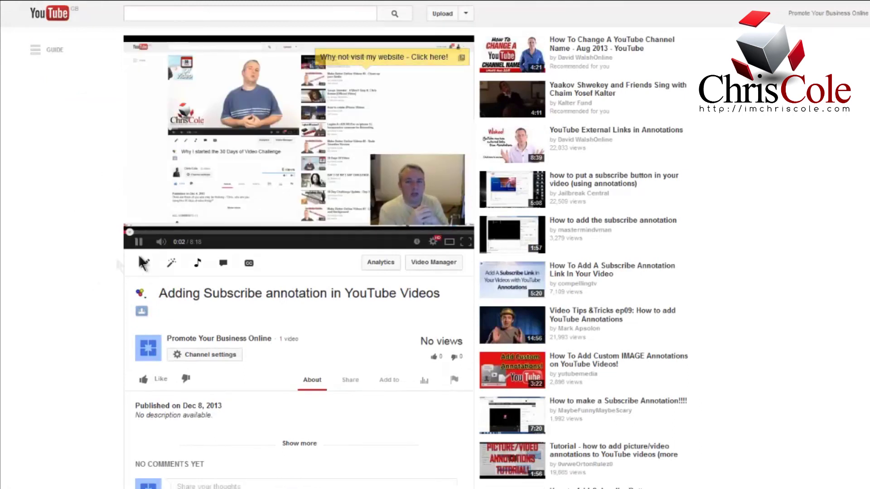
left_click(160, 241)
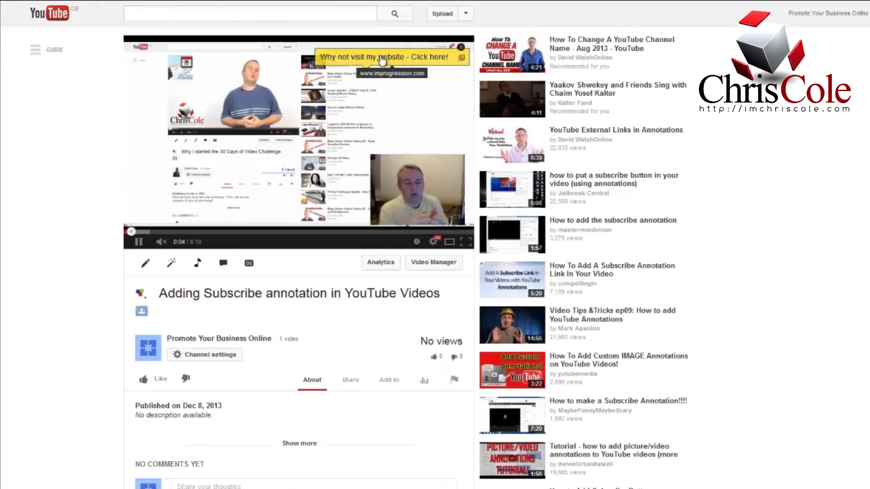